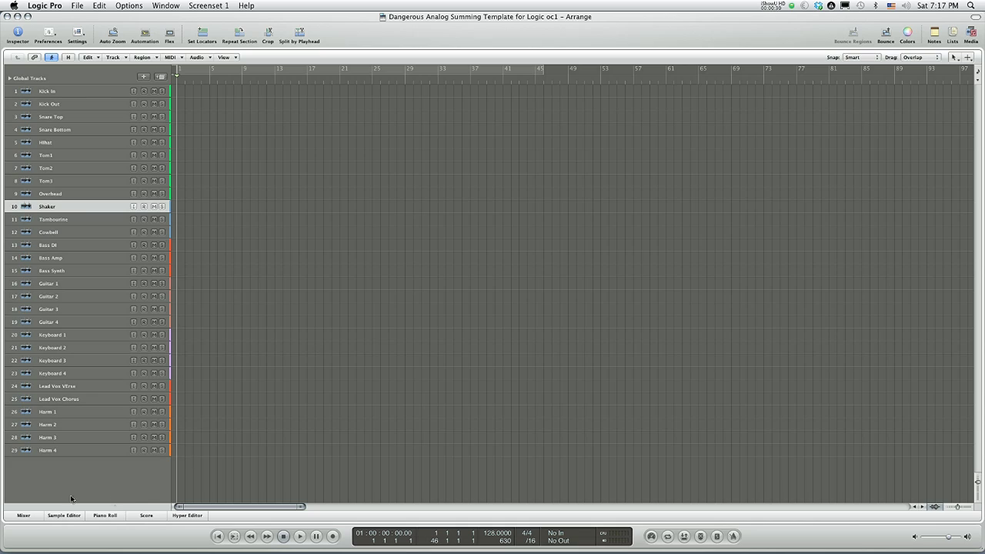
Open the mixer and route the nine drum channels, Kick In through Overhead, to Bus 1.
left_click(31, 517)
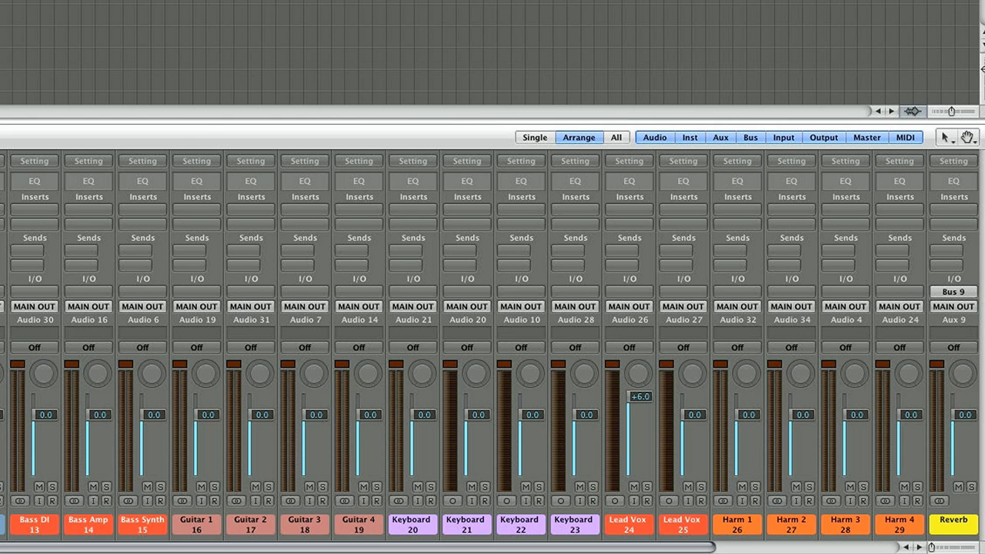
scroll(46, 375, "right", 5)
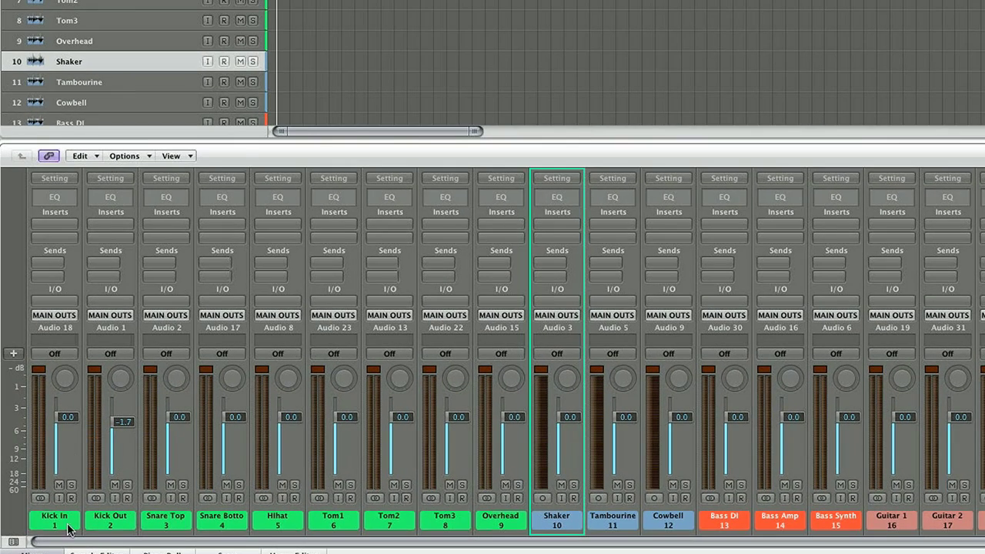
left_click_drag(68, 530, 503, 525)
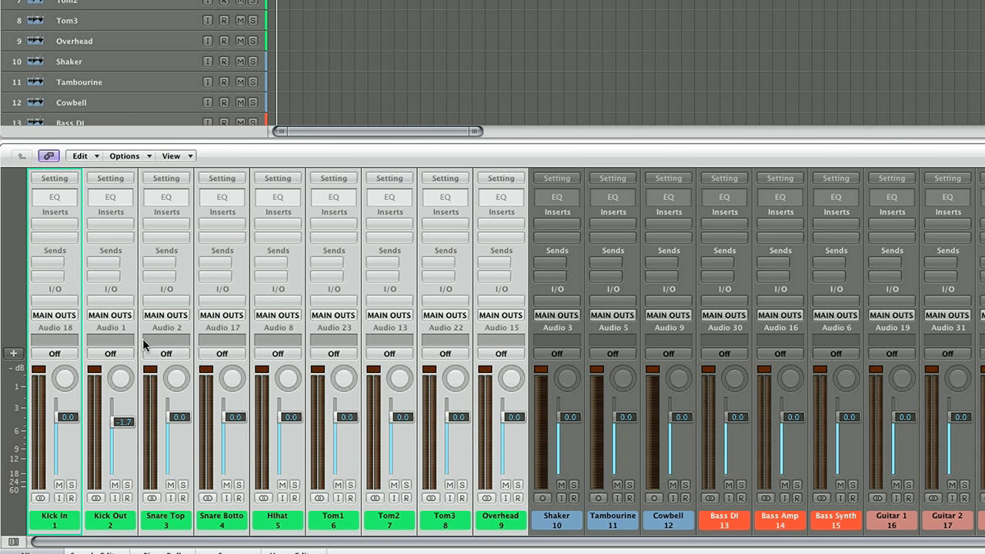
left_click(54, 315)
mouse_move(50, 368)
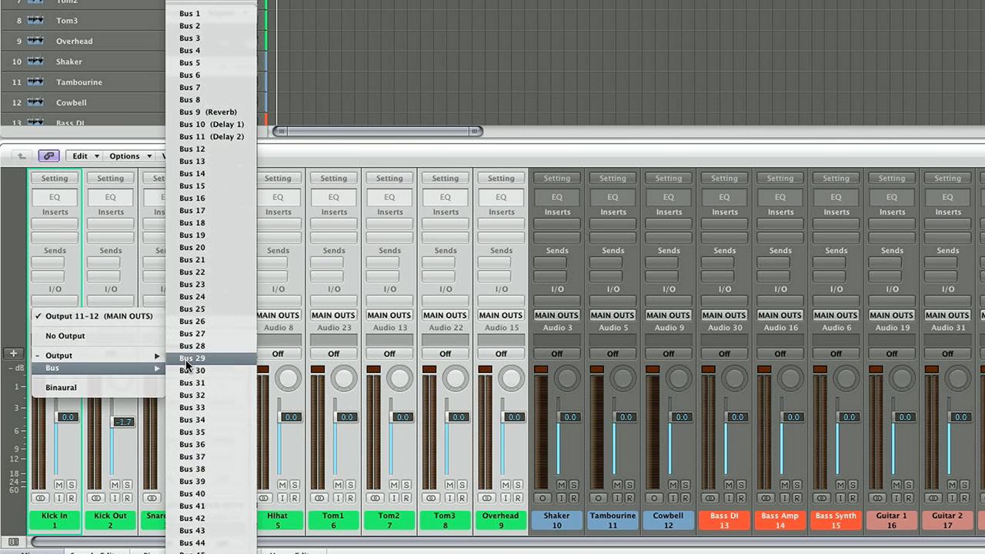
left_click(238, 14)
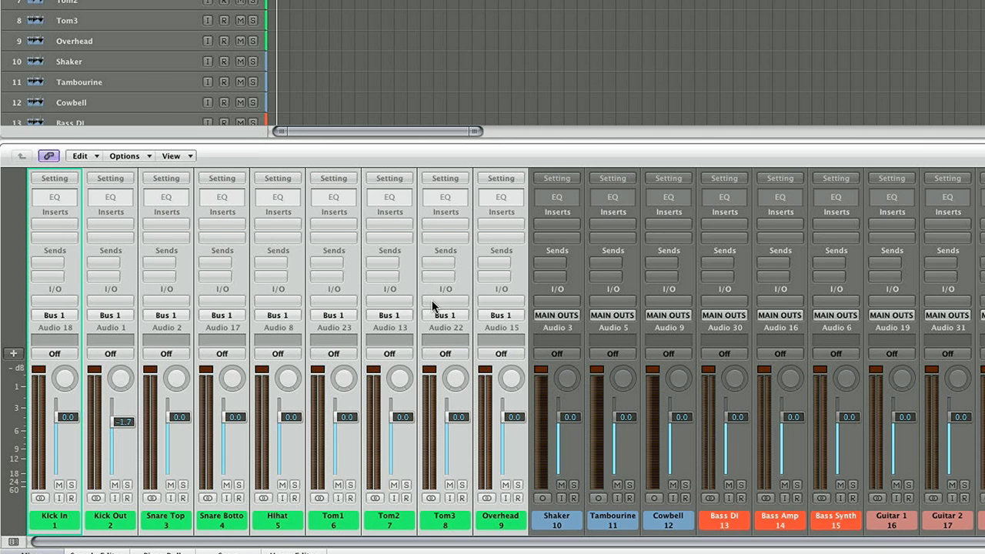
Rename the Bus 1 aux channel as DRUM STEM and set its output to Stereo Output.
scroll(599, 418, "right", 10)
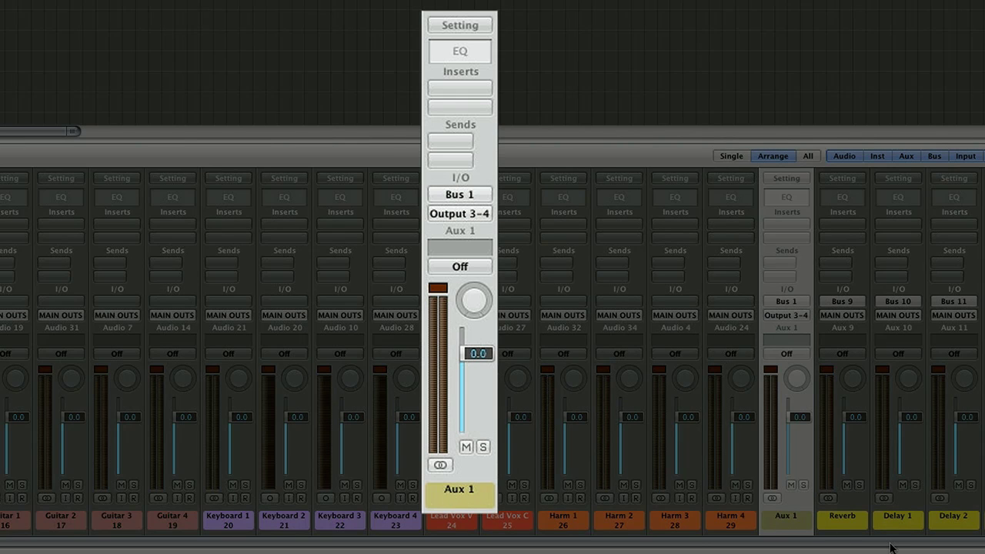
double_click(787, 520)
type("DRUM STEM")
key("Return")
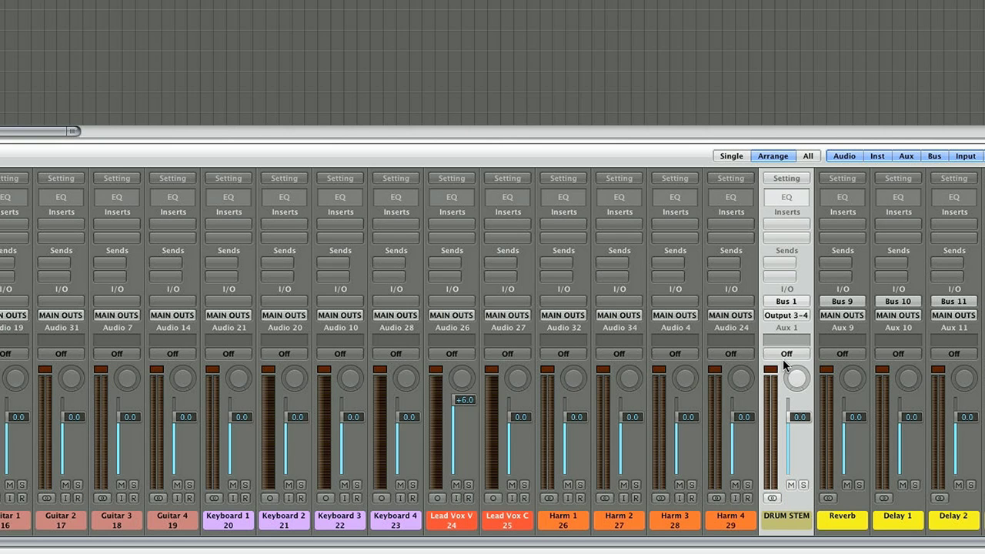
left_click(786, 316)
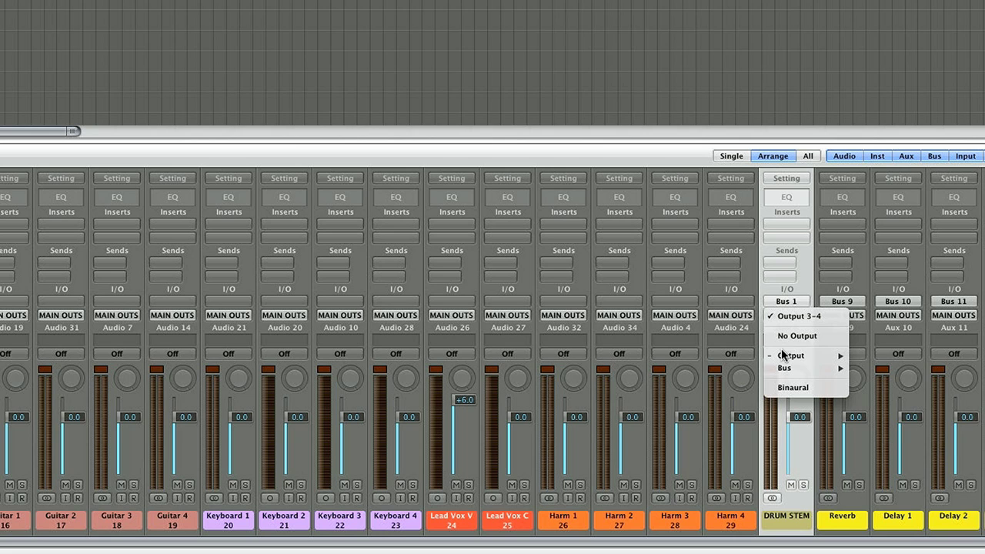
mouse_move(785, 359)
left_click(885, 368)
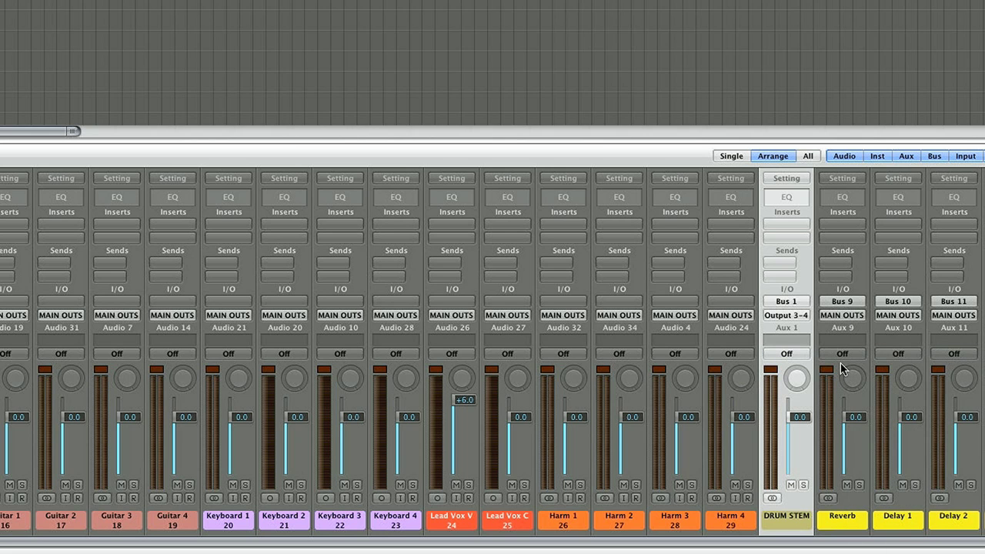
Route the Shaker, Tambourine and Cowbell channels together to Bus 2.
scroll(570, 400, "left", 10)
left_click_drag(154, 523, 267, 523)
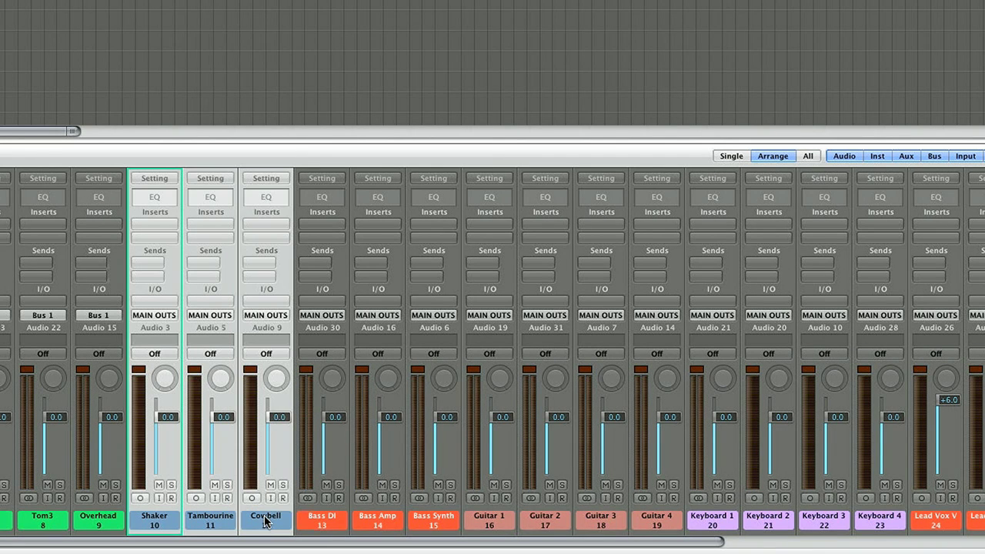
left_click(267, 316)
mouse_move(339, 367)
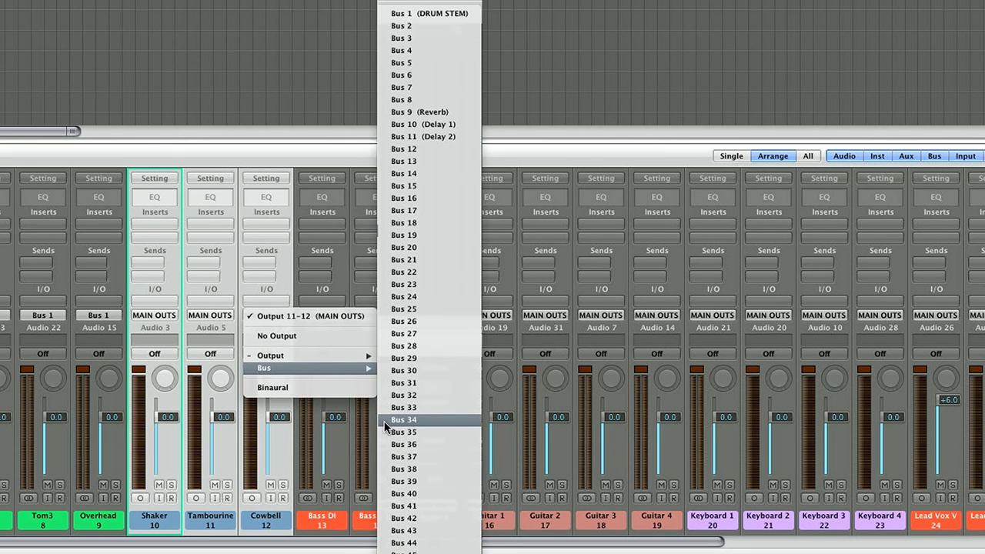
left_click(423, 25)
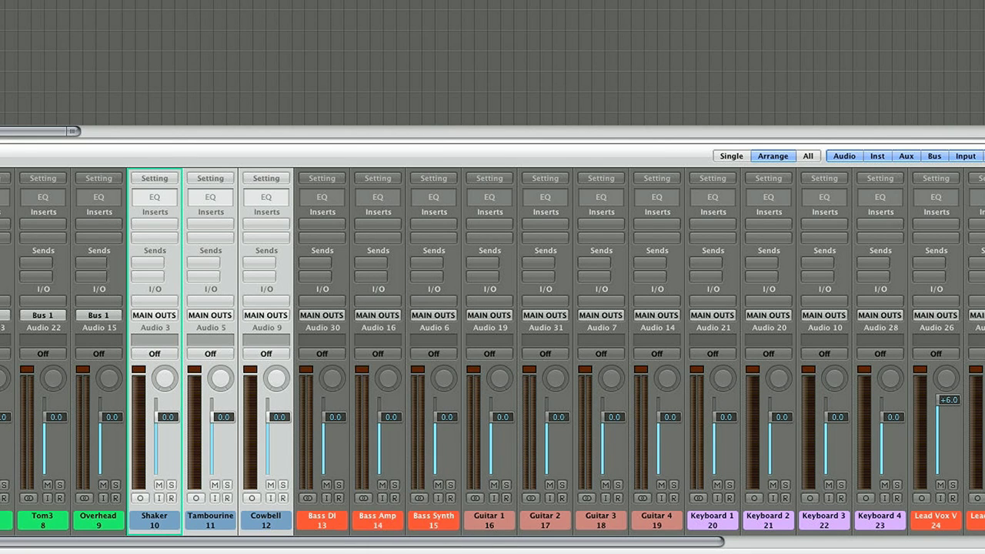
Rename the Bus 2 aux channel as PERC STEM and set its output to Output 3-4.
scroll(495, 275, "right", 10)
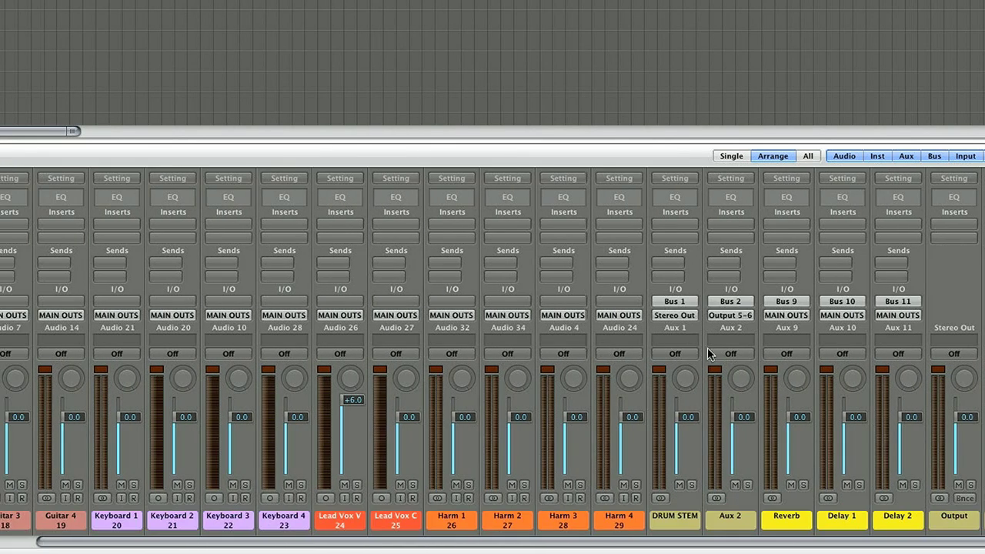
double_click(731, 518)
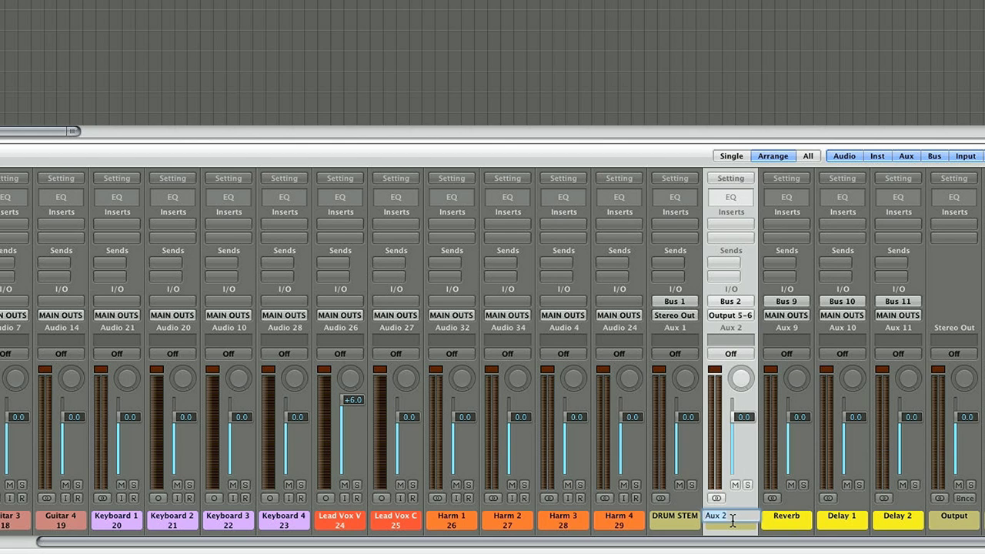
type("PERC STEM")
key("Return")
left_click(732, 319)
mouse_move(752, 356)
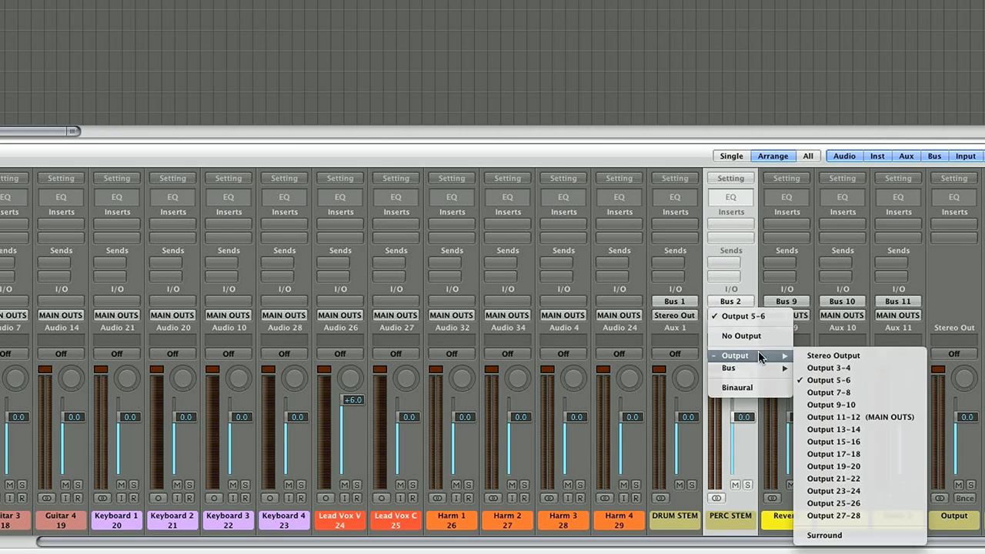
left_click(830, 364)
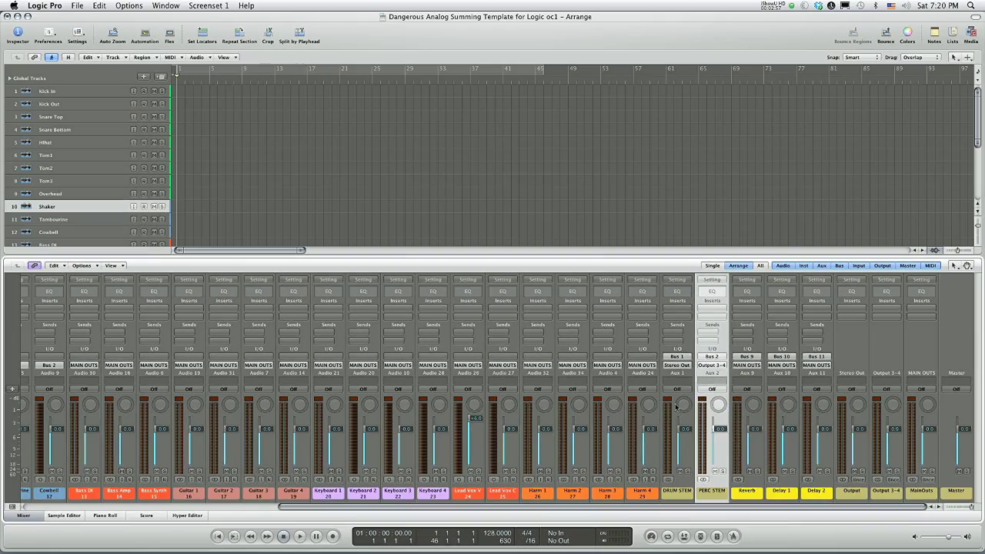
Route the Bass DI, Bass Amp and Bass Synth channels together to Bus 3.
scroll(660, 408, "left", 10)
scroll(660, 408, "left", 3)
left_click(456, 493)
left_click(527, 493, "shift")
left_click(457, 365)
left_click(605, 378)
Route the four guitar channels to Bus 4 and the four keyboard channels to Bus 5.
scroll(605, 378, "right", 5)
left_click_drag(387, 373, 631, 367)
left_click(492, 365)
left_click(600, 387)
left_click(631, 365)
left_click(735, 162)
Route both lead vocal channels, verse and chorus, to Bus 6.
left_click(666, 372)
left_click(701, 372, "shift")
left_click(667, 365)
left_click(821, 107)
Route the four harmony channels, Harm 1 through Harm 4, to Bus 7.
left_click(737, 493)
left_click(842, 493, "shift")
left_click(736, 365)
left_click(929, 408)
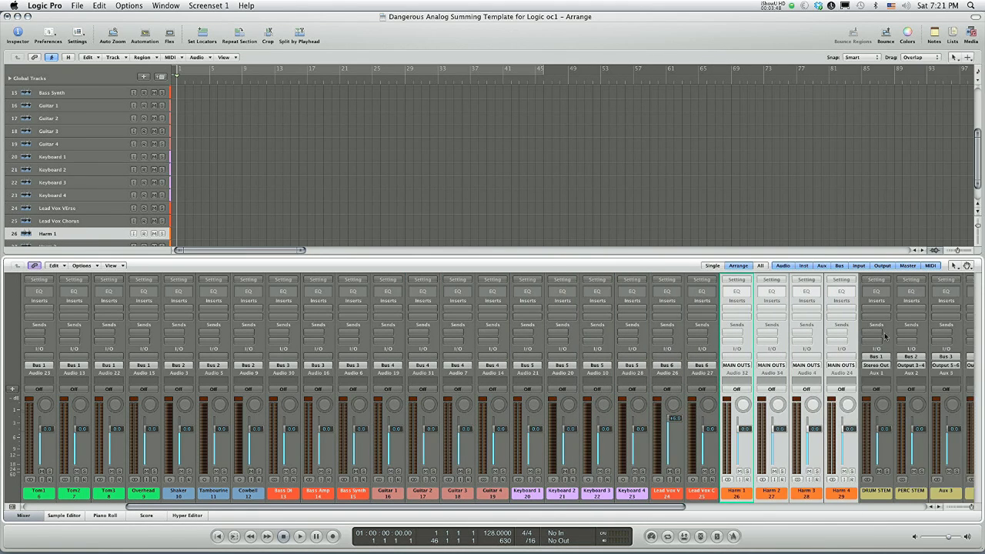
Route the Reverb, Delay 1 and Delay 2 effect return channels to Bus 8.
scroll(929, 412, "right", 7)
scroll(930, 412, "right", 2)
left_click(868, 365)
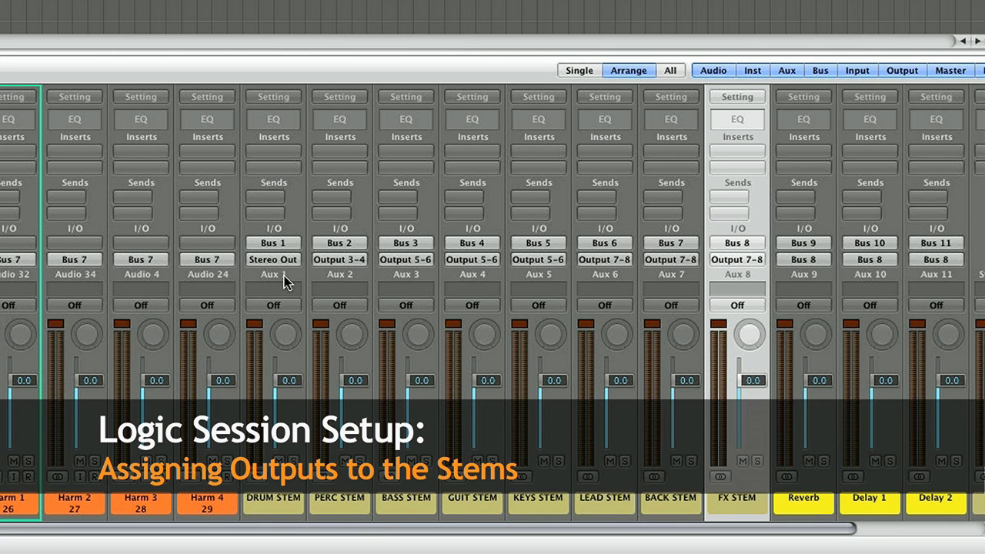
Set the outputs of PERC STEM and BASS STEM to Stereo Output.
left_click(340, 260)
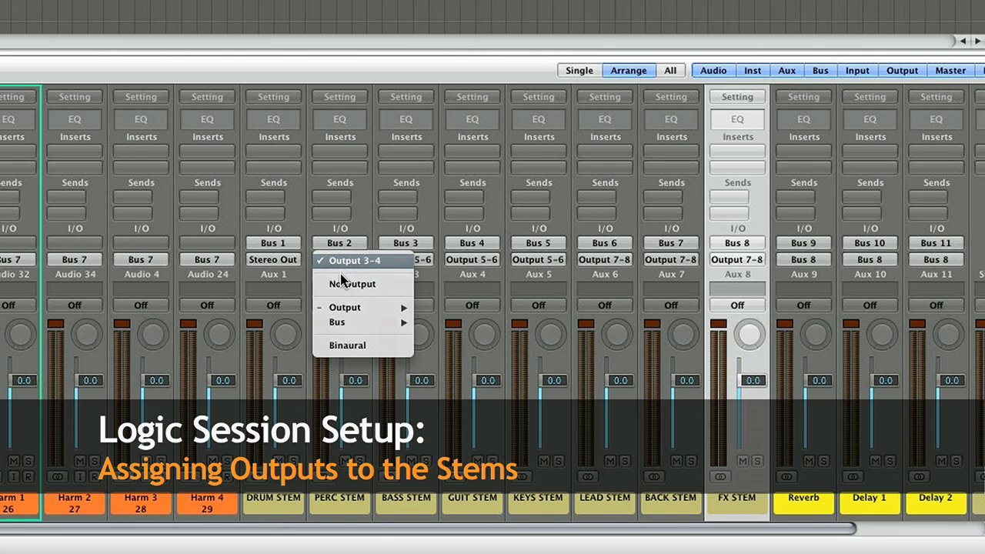
mouse_move(344, 310)
left_click(457, 307)
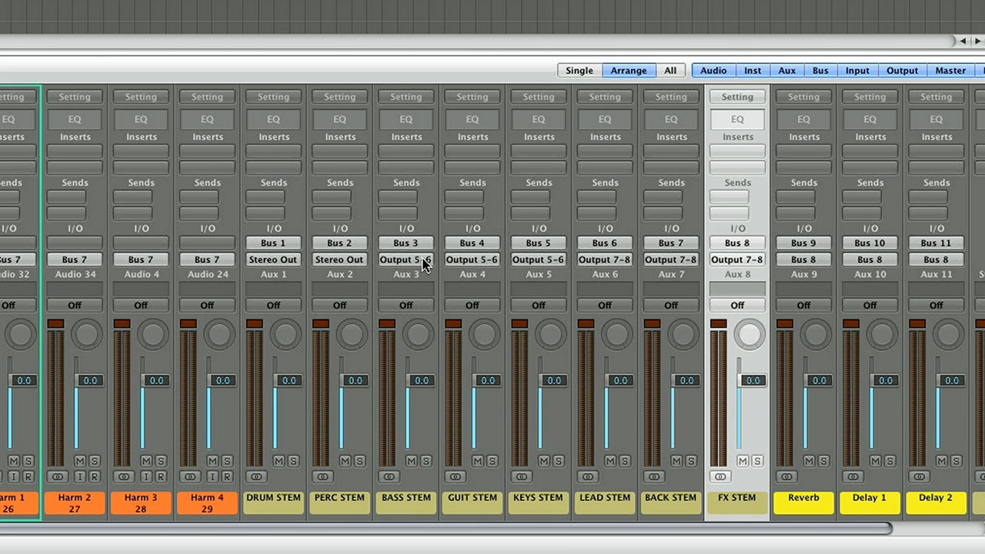
left_click(402, 261)
mouse_move(431, 307)
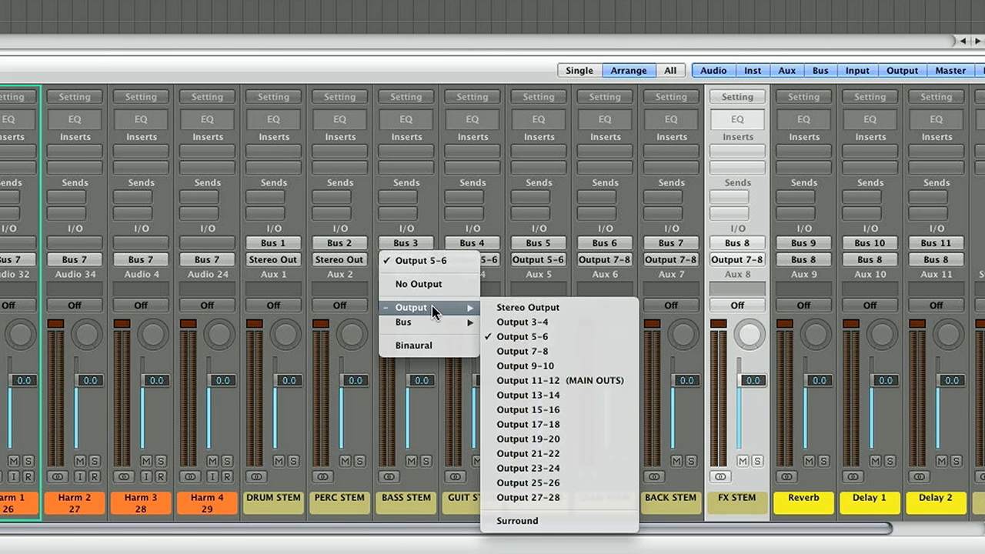
left_click(514, 308)
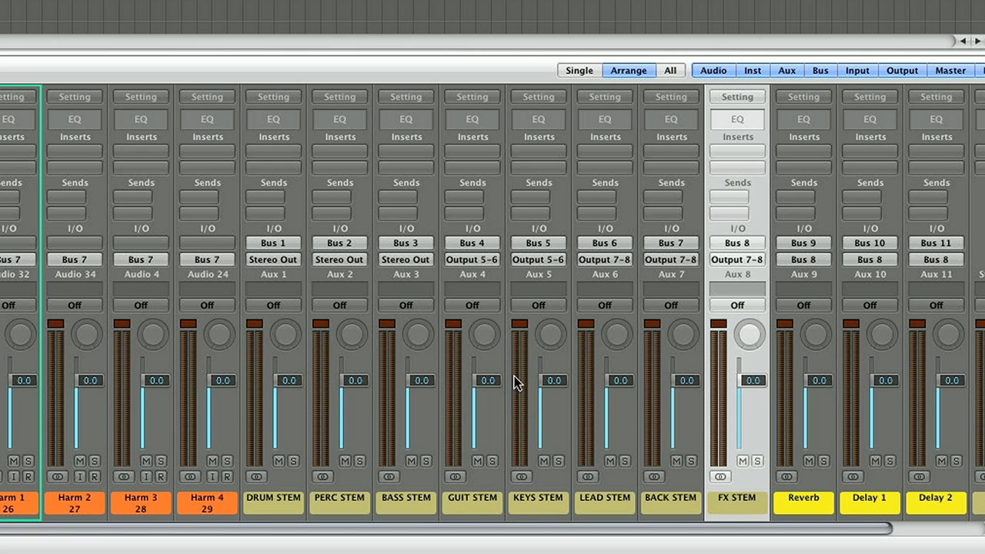
Set the outputs of GUIT STEM and KEYS STEM to Output 3-4.
left_click(480, 262)
mouse_move(502, 307)
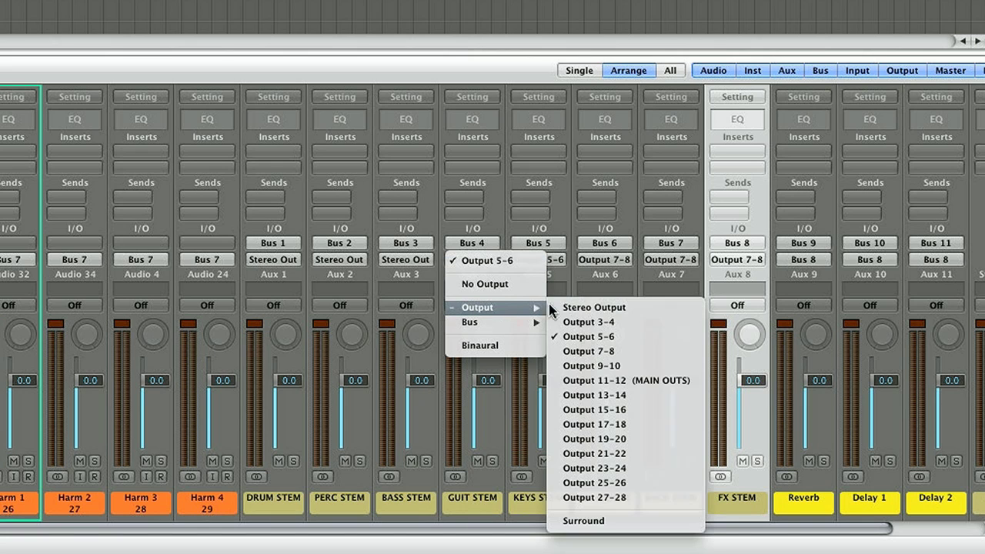
left_click(592, 322)
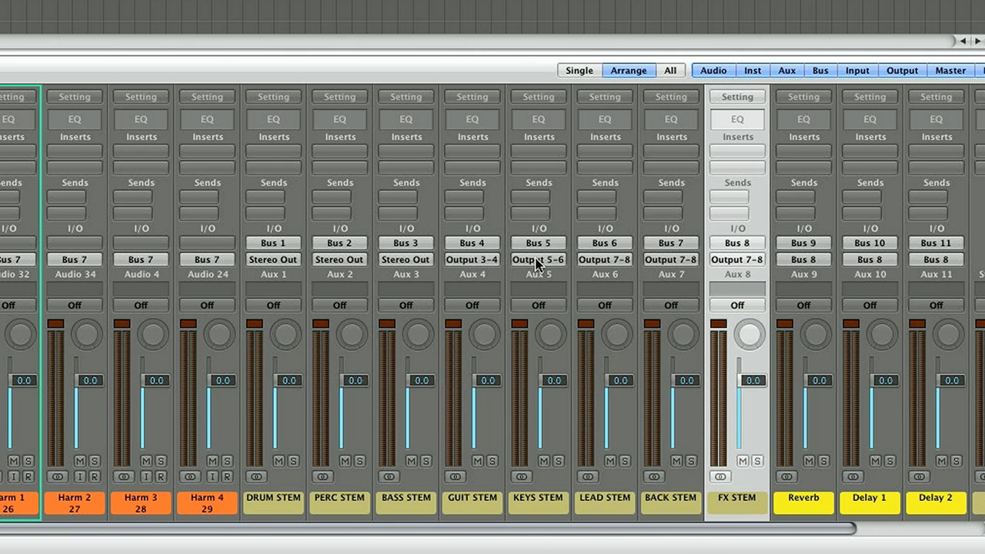
left_click(539, 260)
mouse_move(585, 316)
left_click(661, 322)
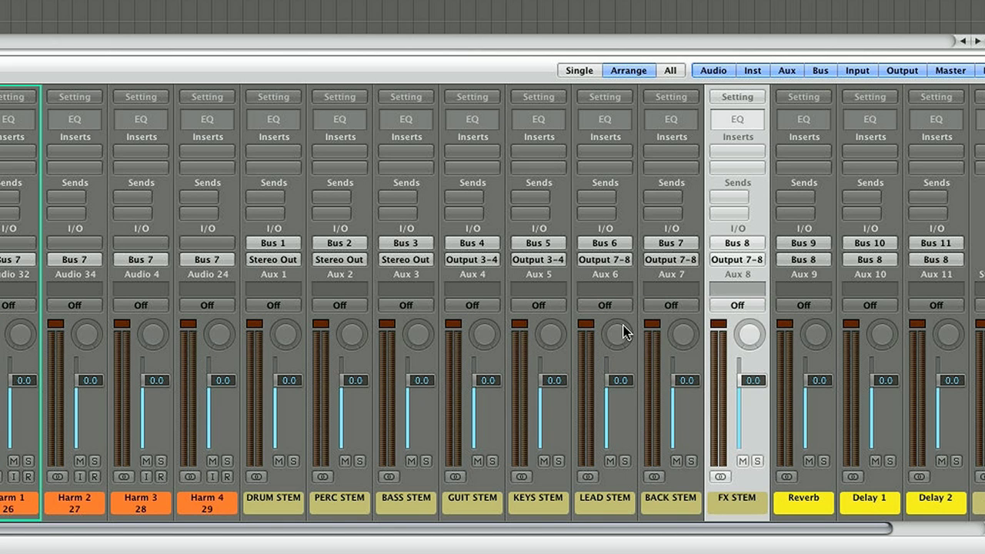
Set the outputs of LEAD STEM and BACK STEM to Output 5-6.
left_click(607, 260)
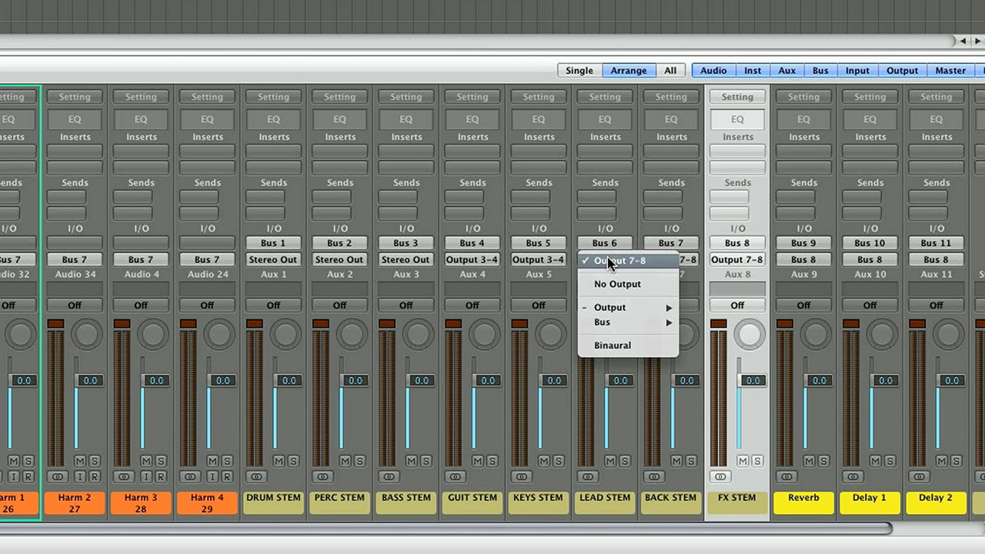
mouse_move(605, 308)
left_click(743, 337)
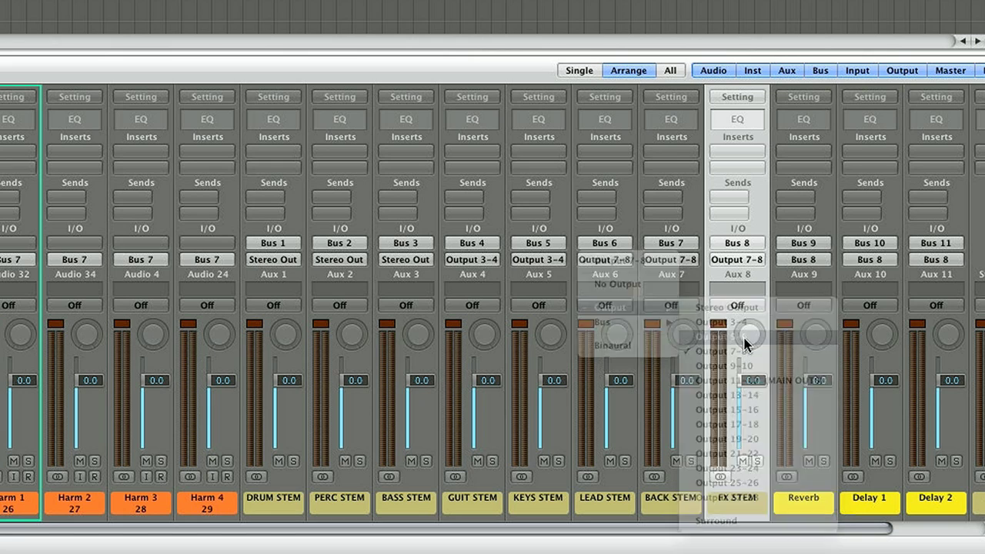
left_click(683, 260)
mouse_move(682, 307)
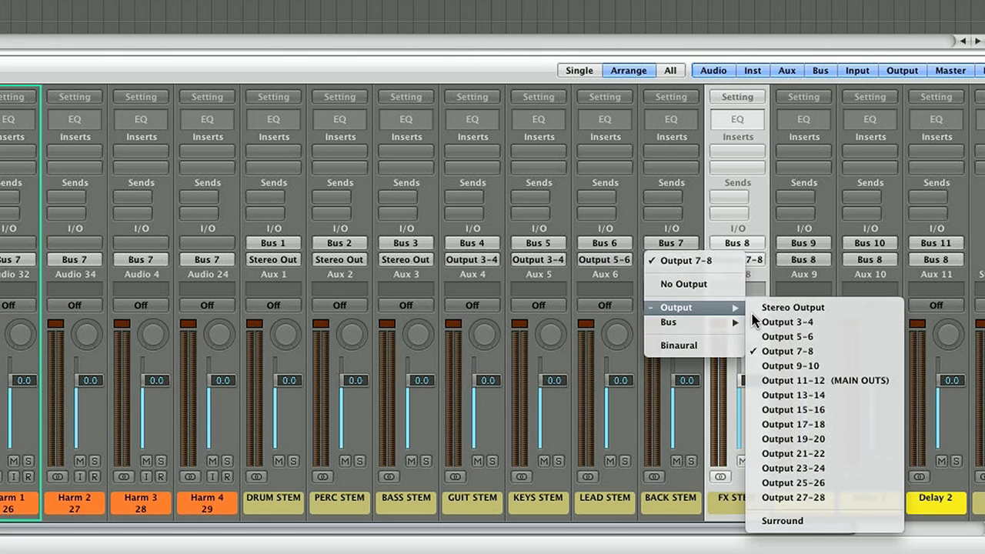
left_click(793, 336)
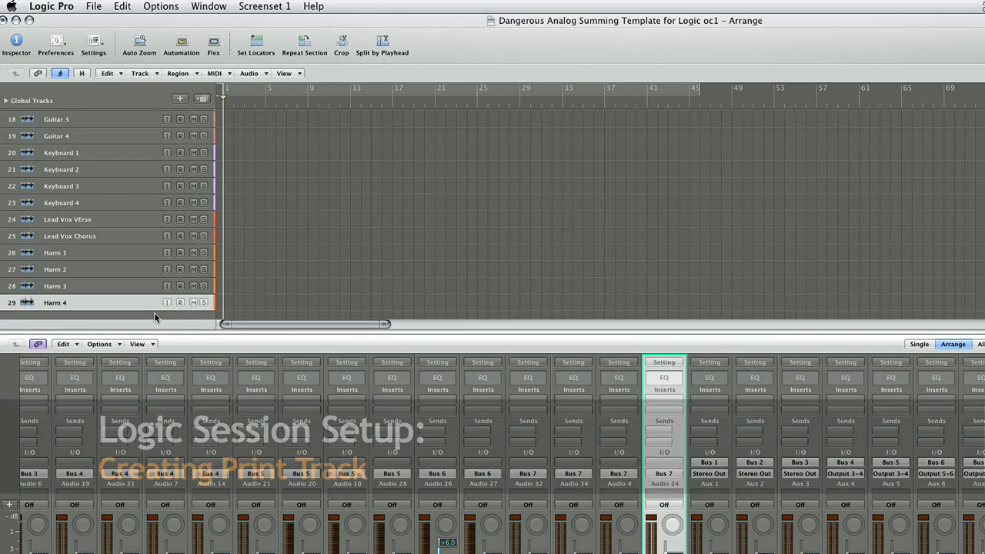
Create one new stereo audio track below Harm 4 with Input 1-2 and Output 11-12.
left_click(138, 73)
mouse_move(151, 90)
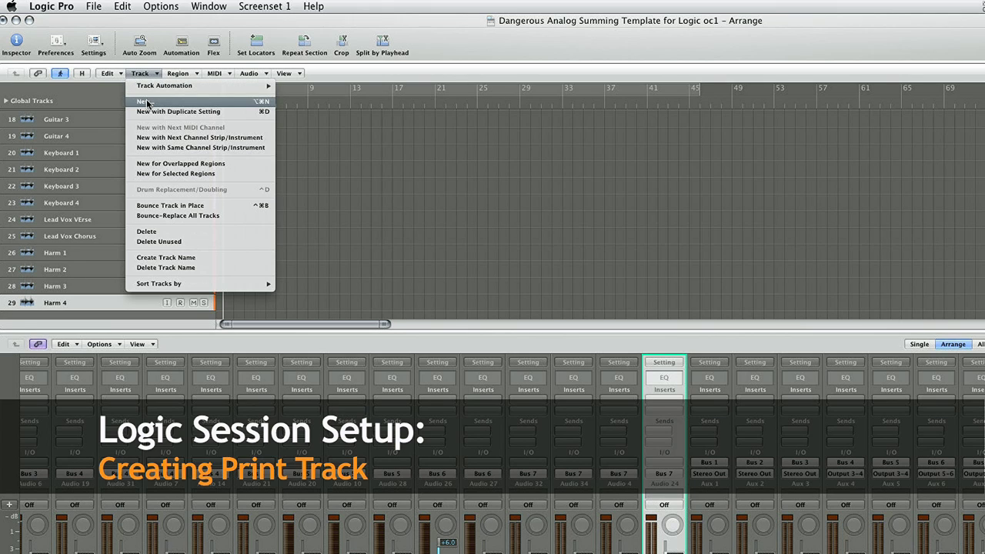
left_click(147, 102)
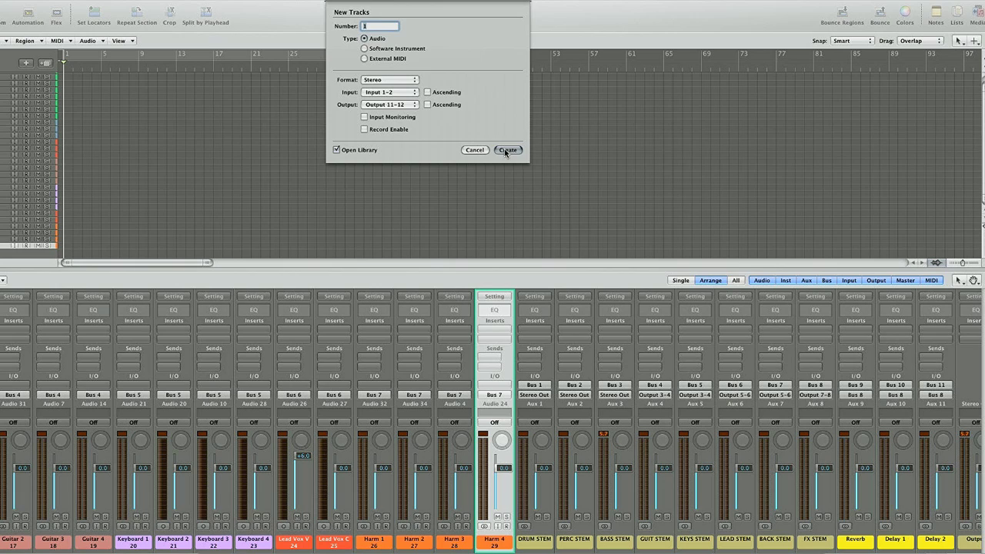
left_click(506, 150)
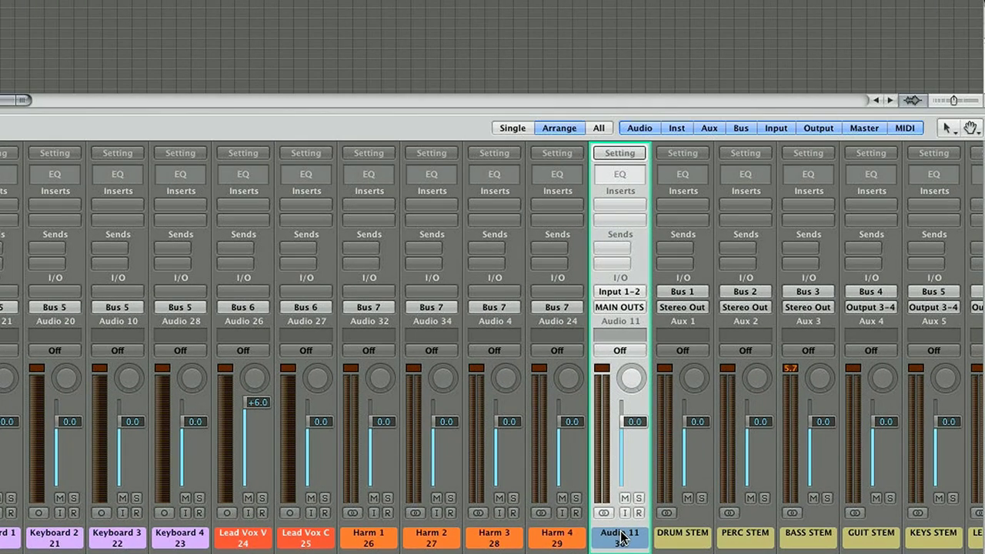
Rename the new audio channel as PRINT TRACK and enable it for recording.
double_click(622, 536)
type("PRINT TRACK")
key("Return")
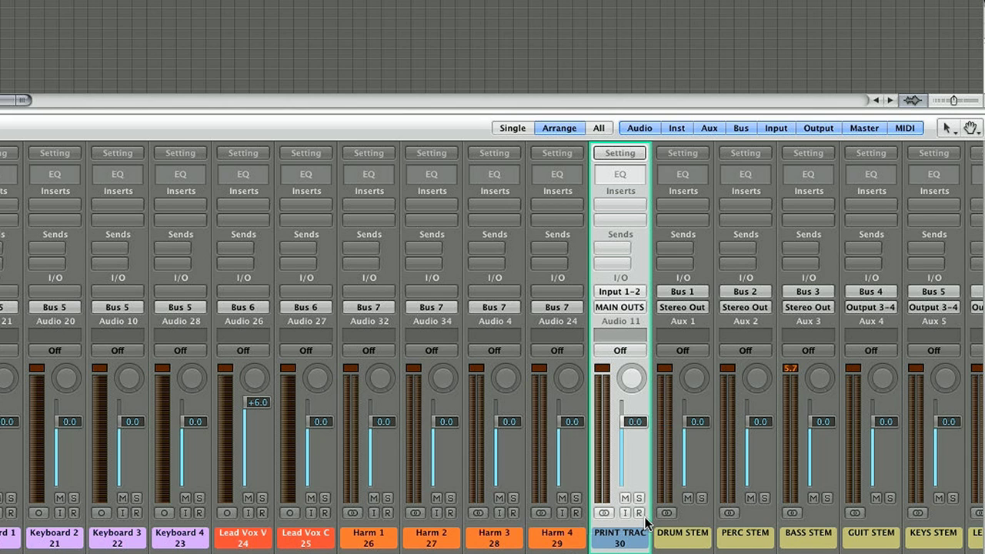
left_click(639, 514)
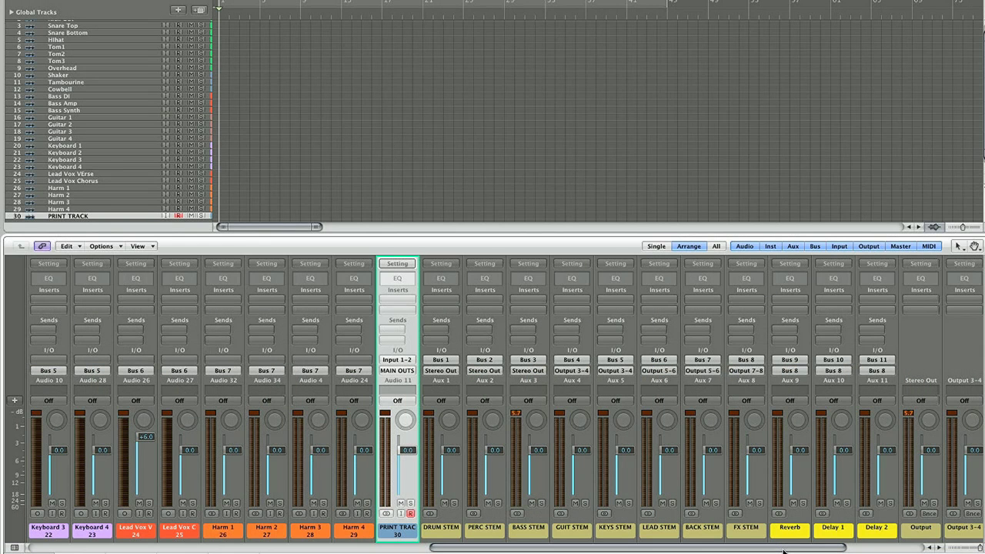
left_click_drag(784, 551, 908, 552)
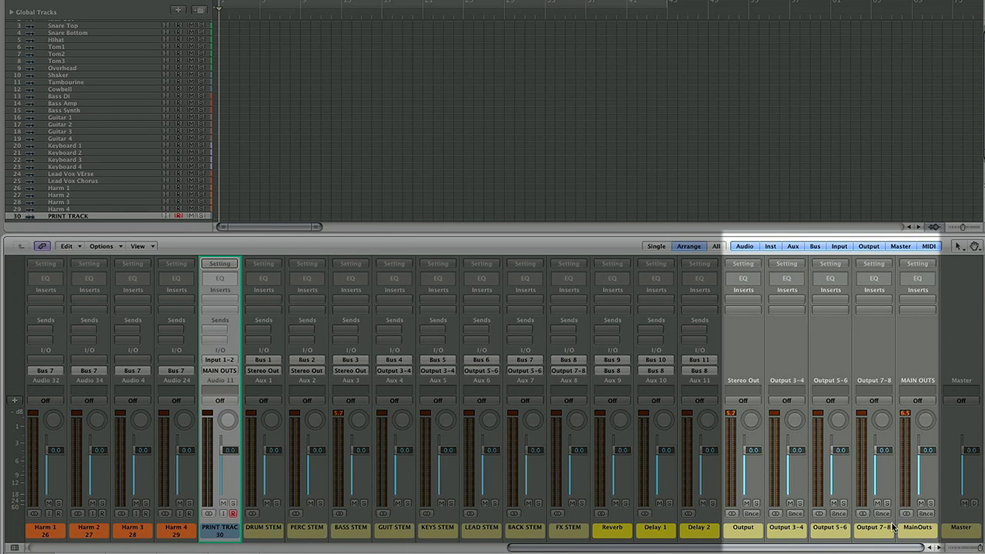
Insert the Bitcrusher plug-in on the Stereo Out channel strip and remove it again.
left_click(742, 300)
mouse_move(744, 331)
left_click(843, 331)
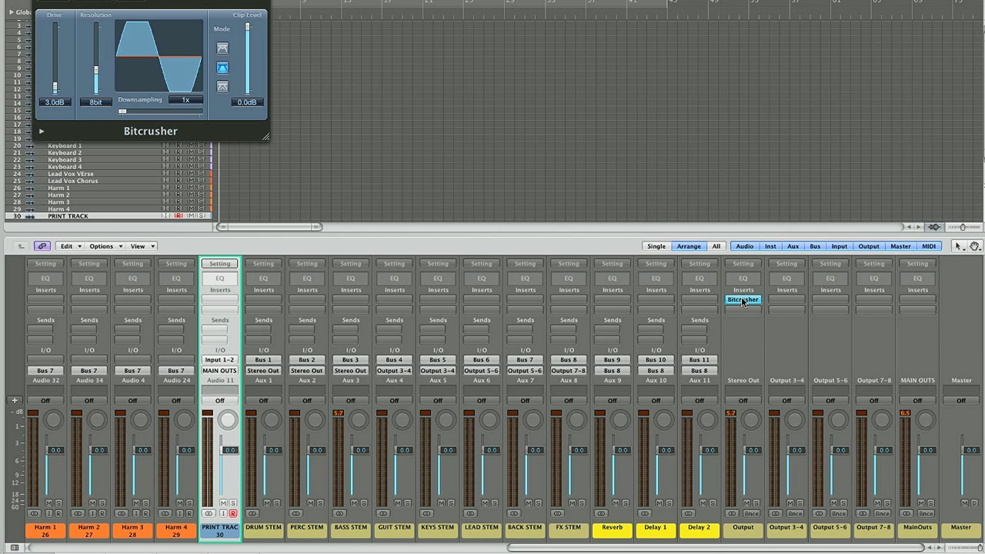
left_click(742, 301)
left_click(744, 315)
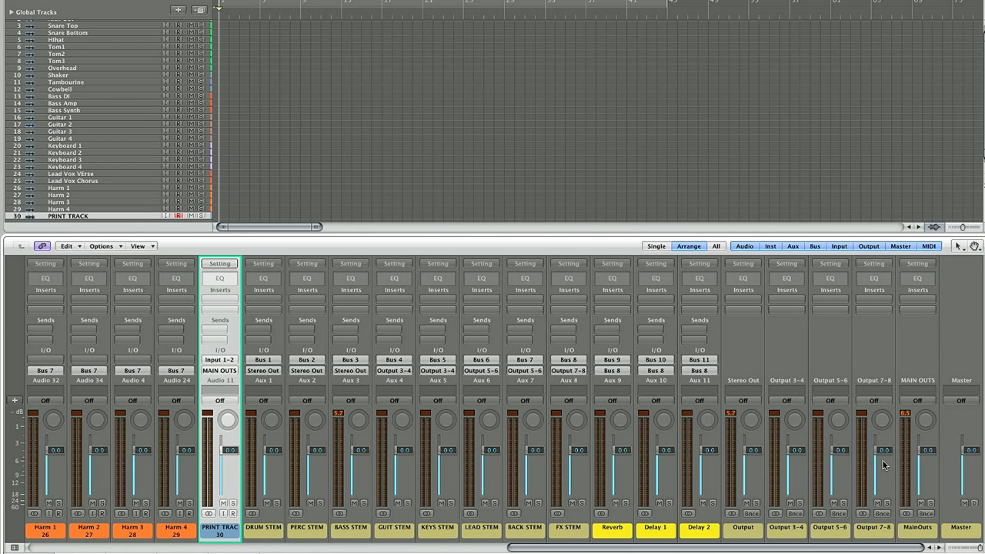
mouse_move(889, 551)
left_mouse_down()
mouse_move(532, 548)
mouse_move(889, 548)
left_mouse_up()
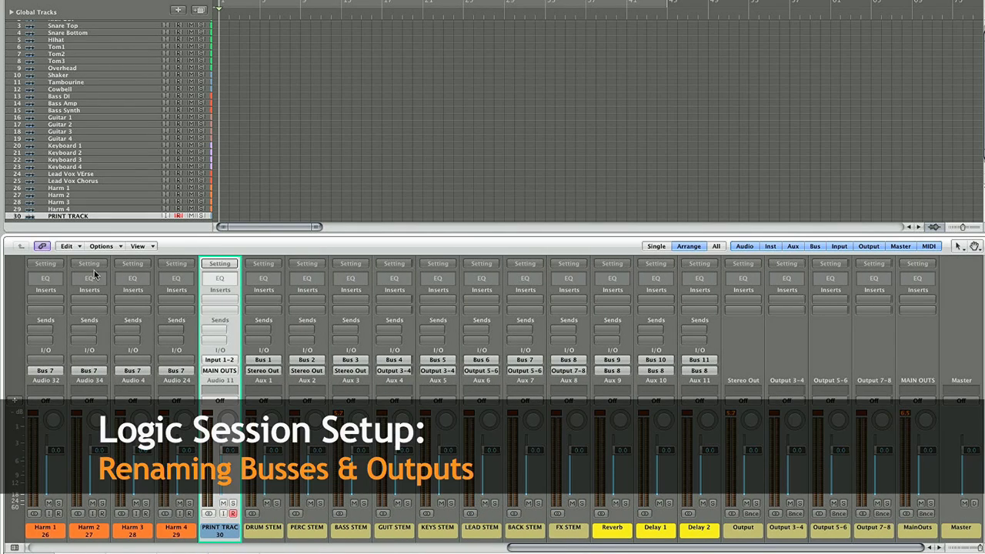
Open the mixer's I/O Labels and give Bus 1 the user label DRUM STEM.
left_click(102, 246)
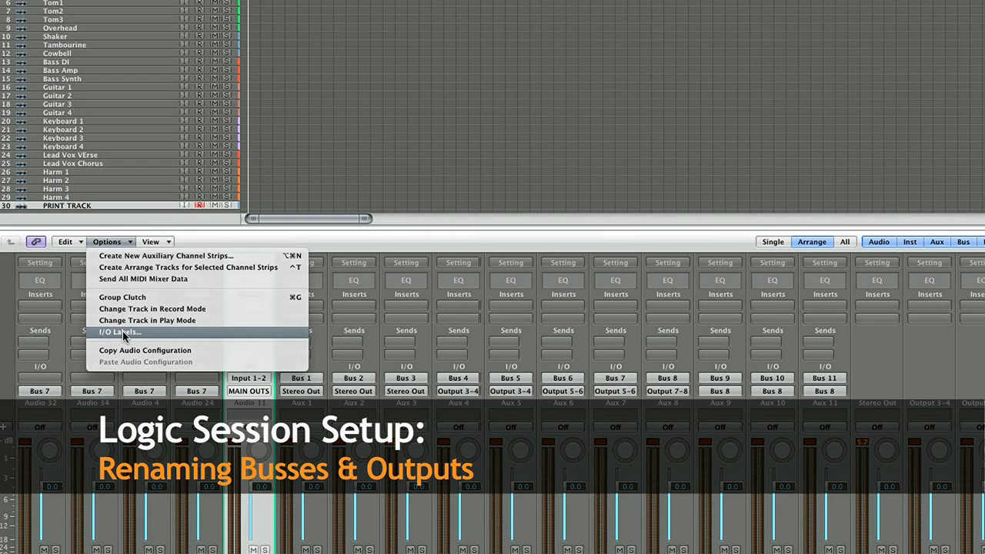
left_click(122, 331)
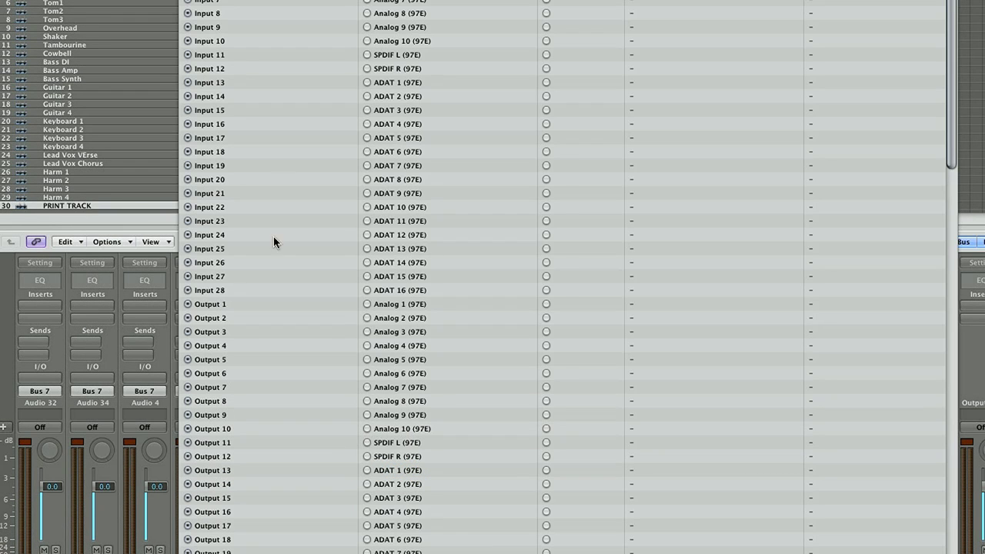
left_click_drag(952, 140, 938, 400)
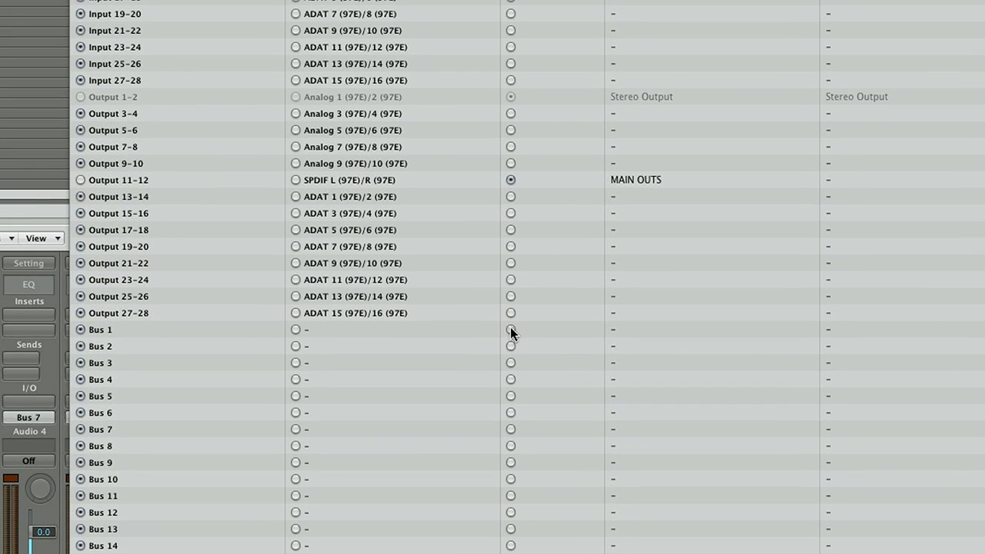
double_click(642, 319)
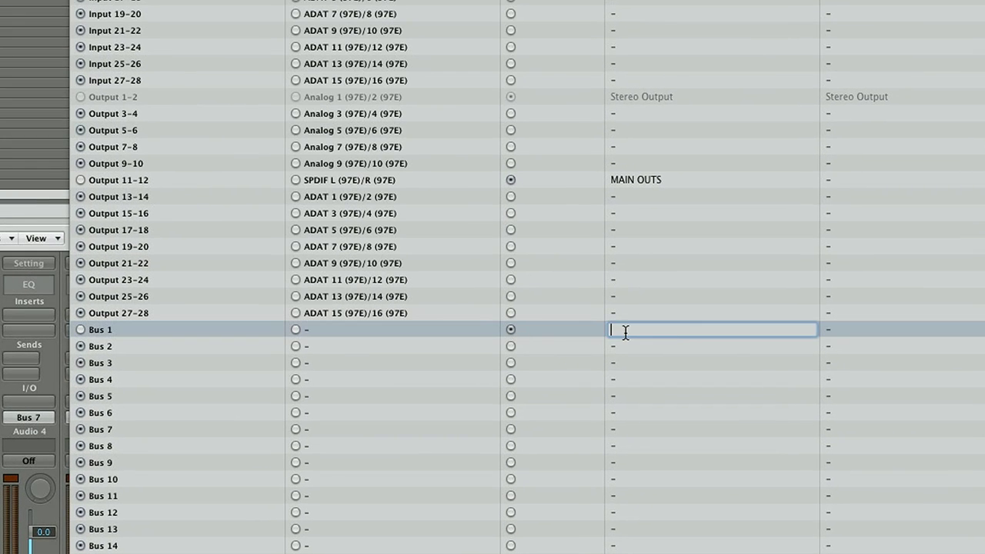
type("DRUM STEM")
Label Bus 2 as PERC STEM and Bus 3 as BASS STEM.
left_click(631, 346)
double_click(630, 344)
type("PERC STEM")
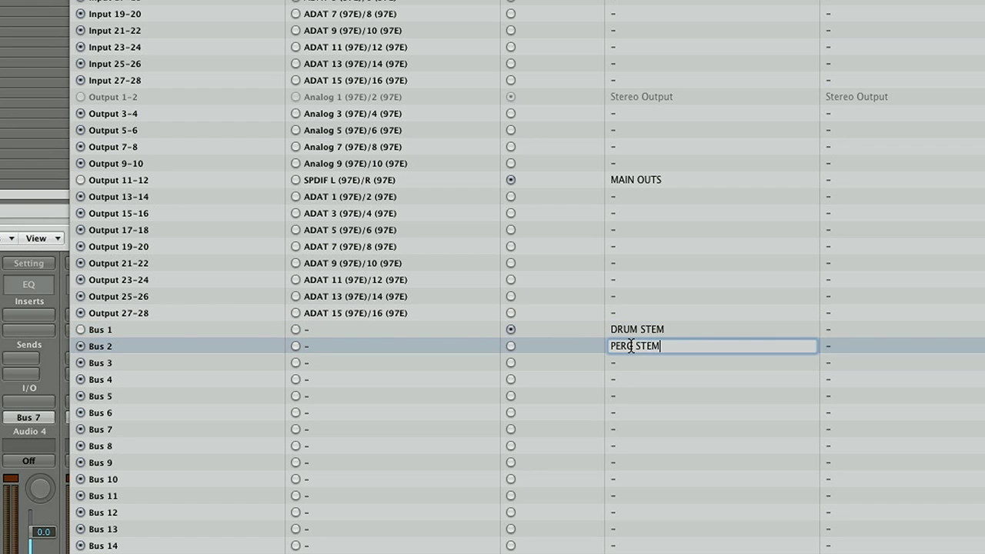
double_click(628, 363)
type("BASS STEM")
Label Bus 4 as GUIT STEM and Bus 5 as KEYS STEM.
double_click(622, 380)
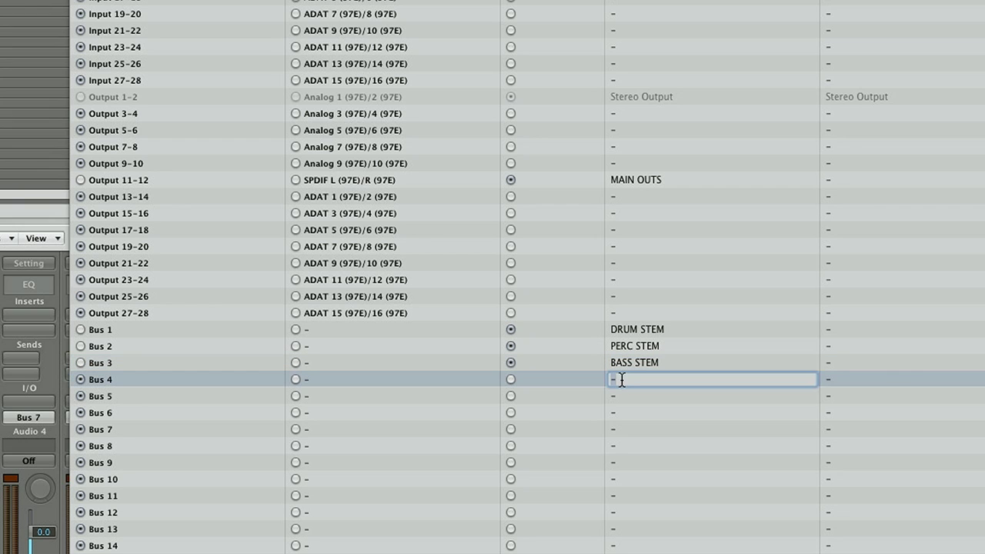
type("GUIT STEM")
key("Return")
double_click(616, 395)
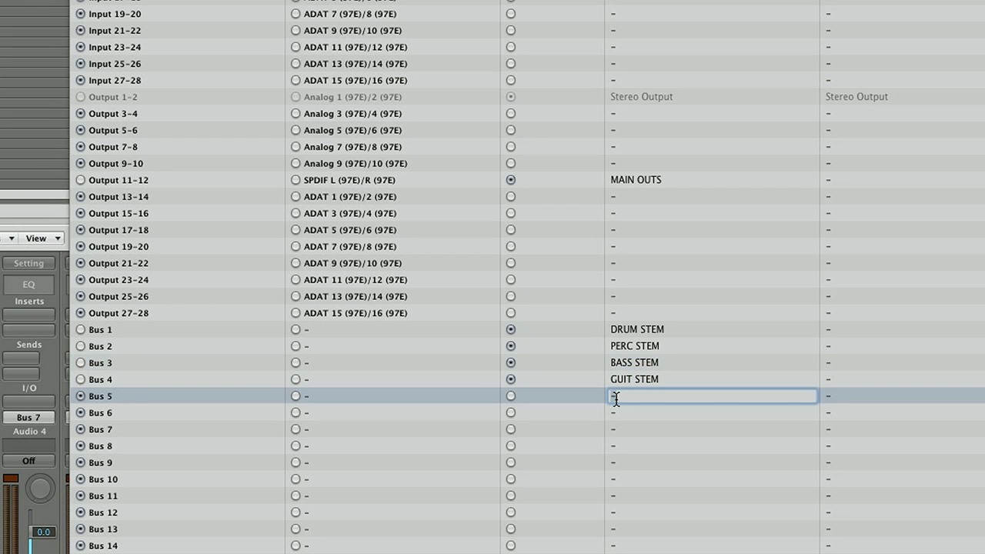
type("KEYS STEM")
Label Bus 6 as LEAD STEM and Bus 7 as BACK STEM.
double_click(614, 413)
type("LEAD STEM")
double_click(616, 429)
type("BACK STEM")
key("Return")
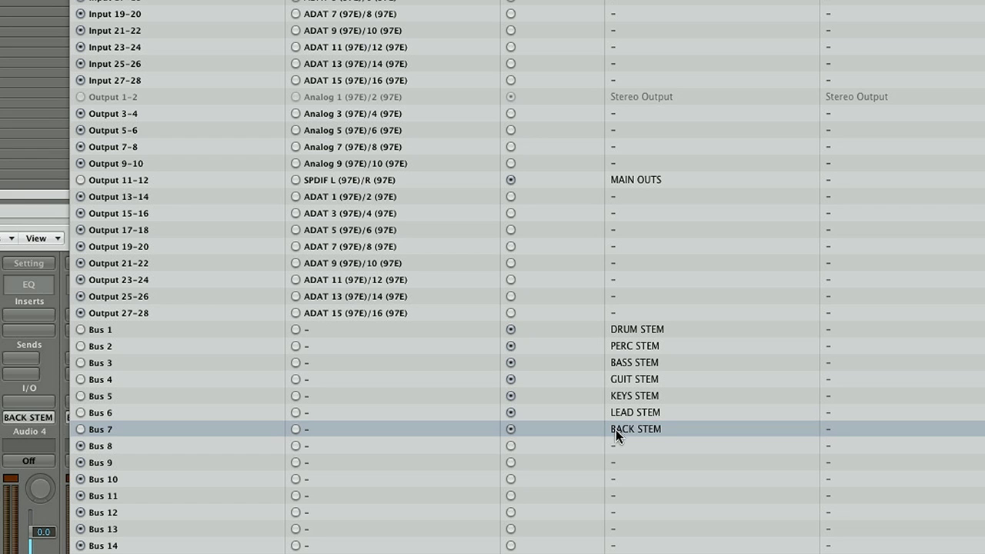
Label Bus 8 as FX STEM in the I/O Labels.
double_click(614, 445)
type("FX STEM")
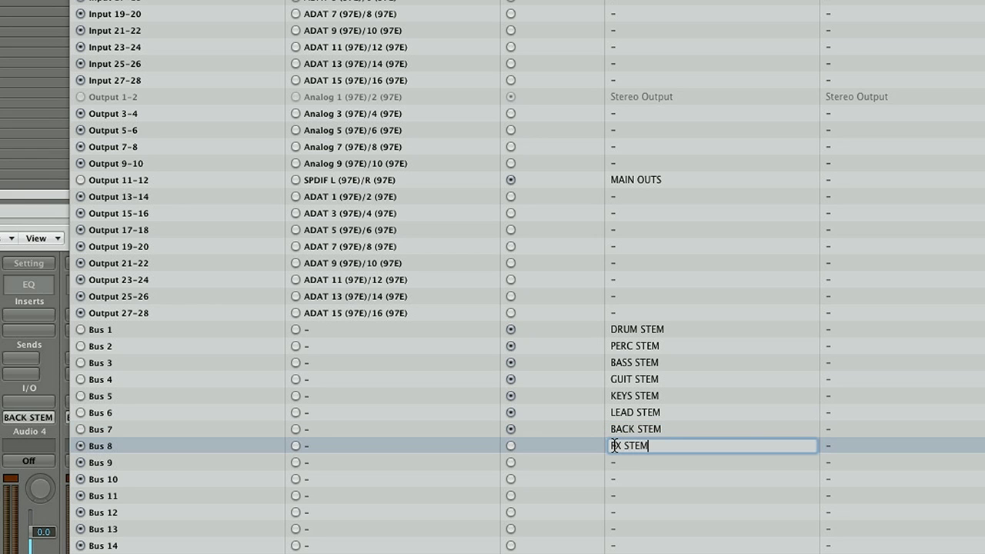
key("Return")
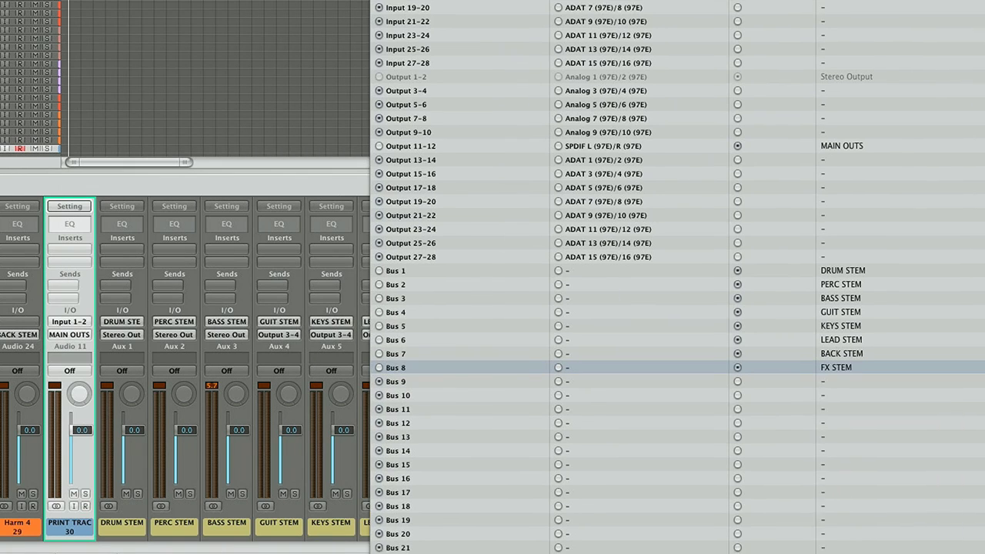
Activate the user label for Output 3-4 and enter OUT PUT 3/4 as its name.
scroll(11, 356, "left", 6)
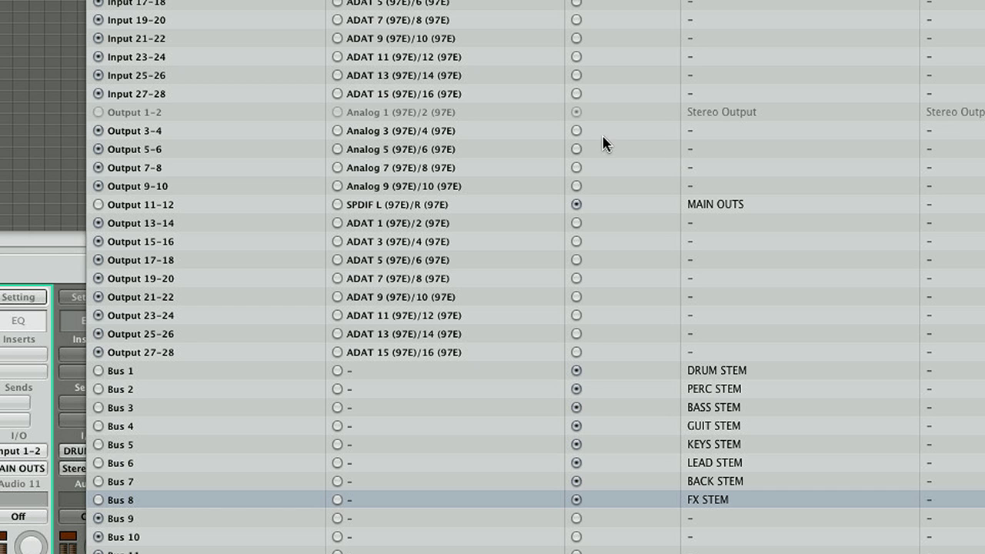
left_click(578, 131)
double_click(721, 132)
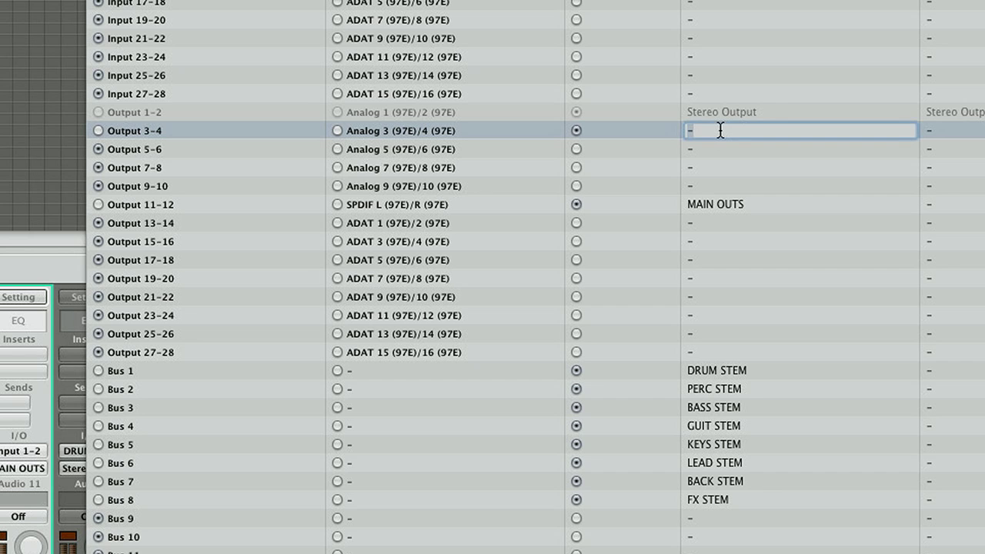
type("OUT PUT 3/4")
key("Return")
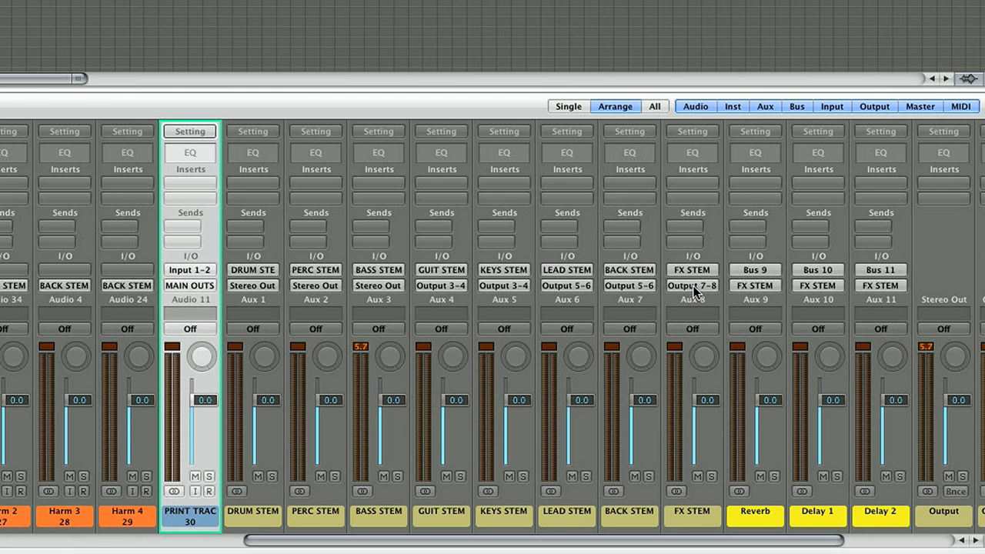
Review the output choices offered for the FX STEM aux channel and close them without choosing one.
left_click(692, 286)
mouse_move(698, 331)
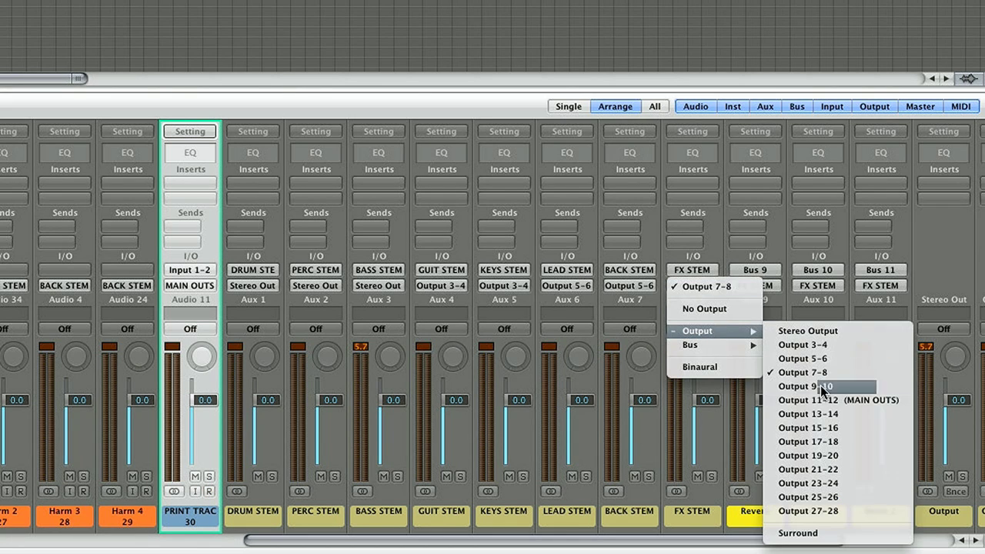
left_click(595, 432)
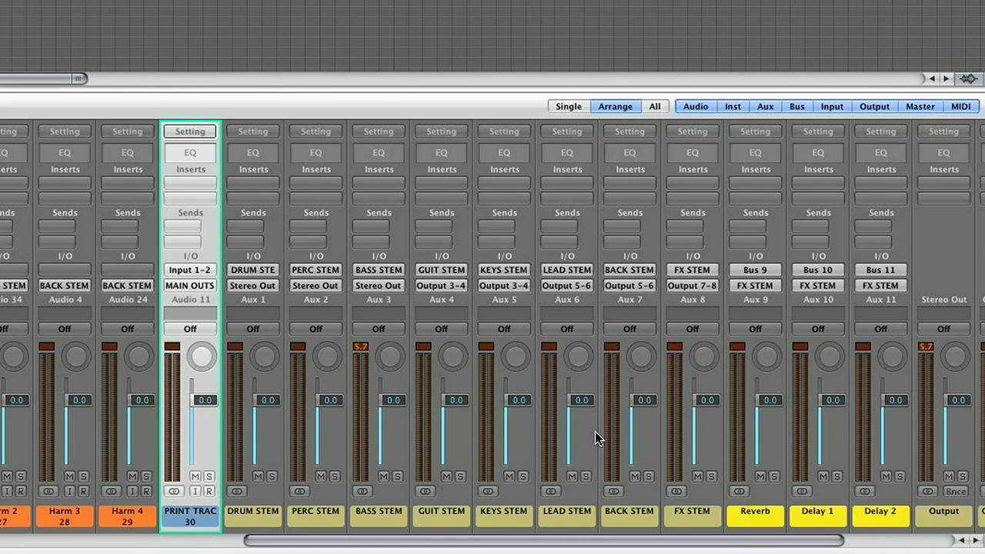